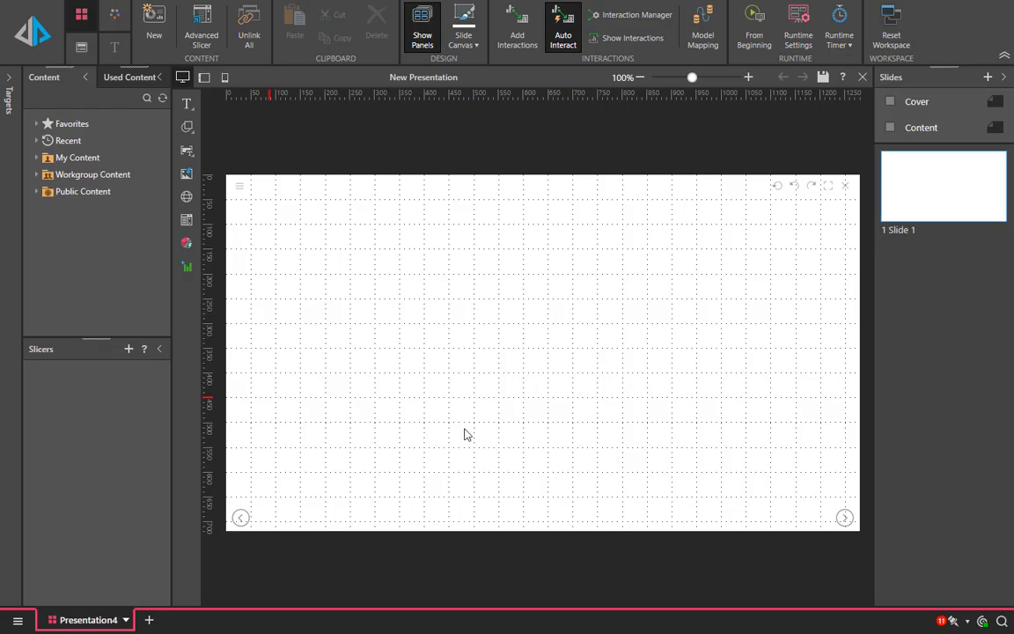
Place the demo sales pies chart from My Content on the slide and enlarge it to fill most of the canvas.
double_click(83, 165)
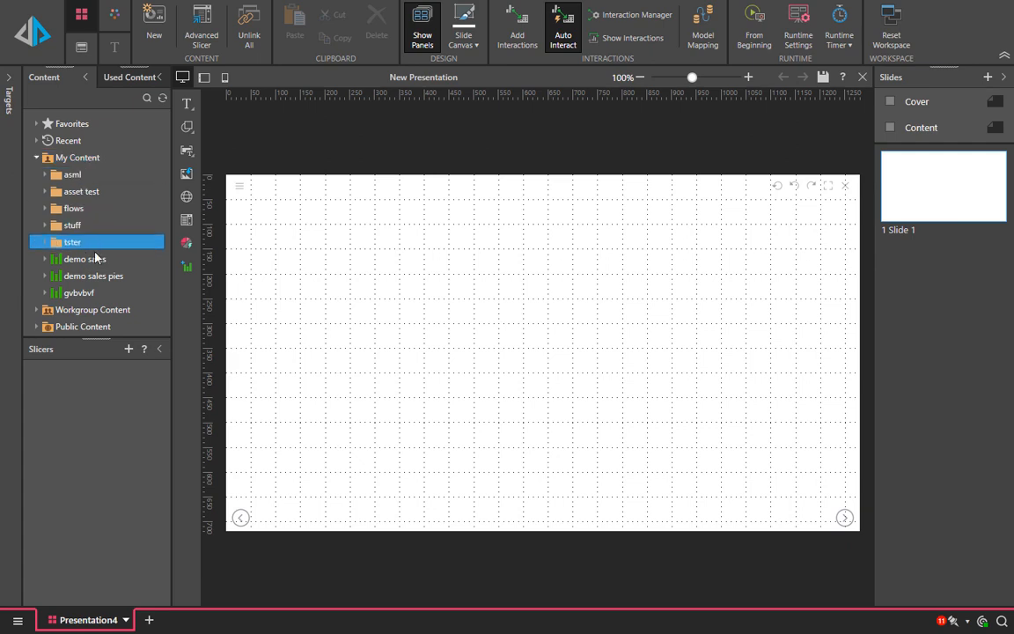
drag(107, 273, 396, 321)
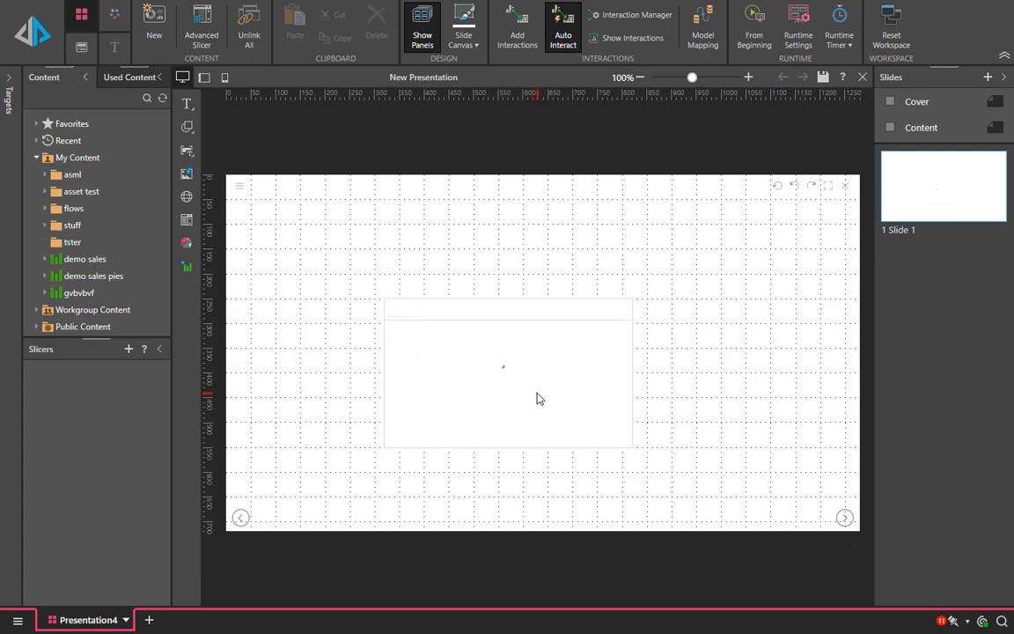
drag(536, 398, 472, 306)
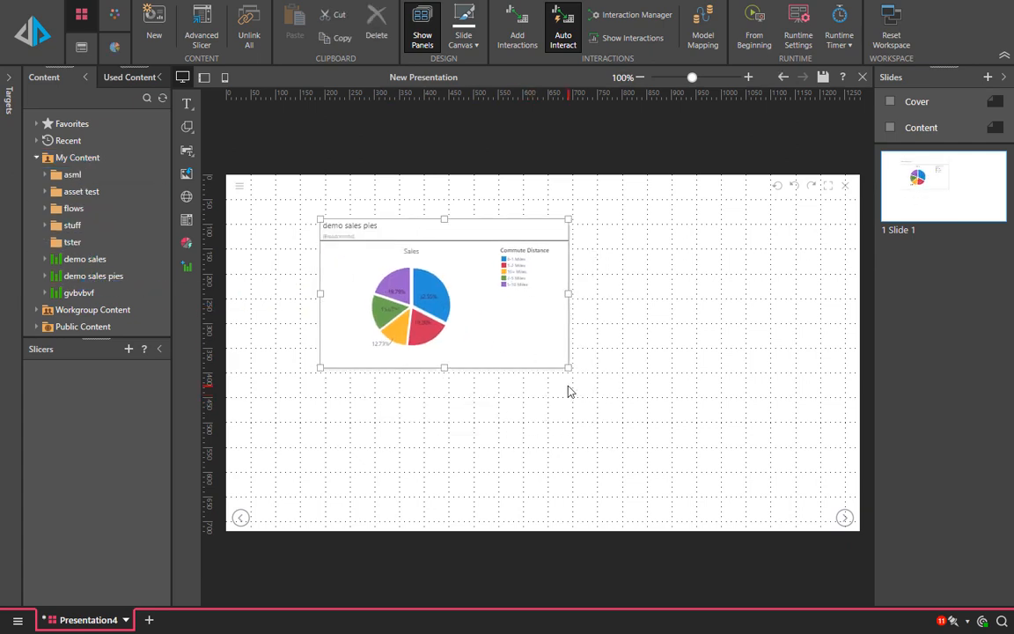
drag(569, 368, 836, 513)
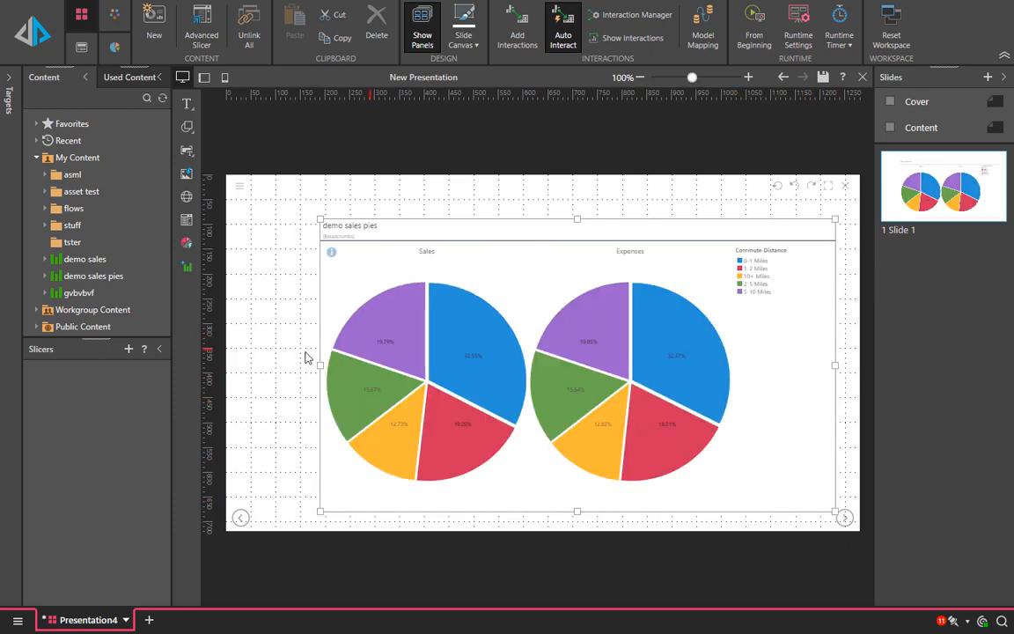
click(253, 352)
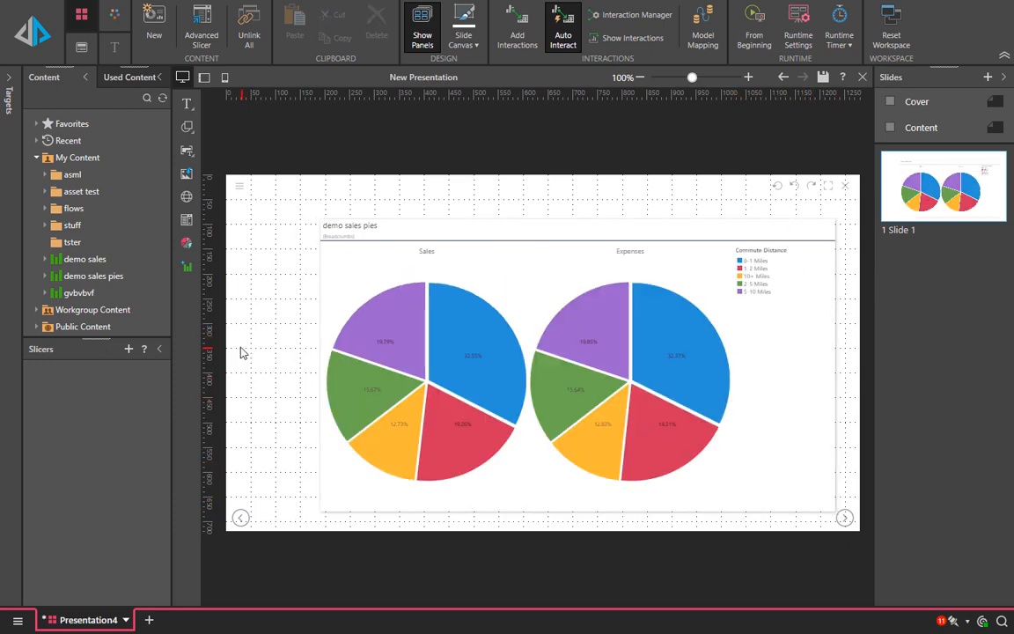
Draw a light bulb shape beside the chart's upper-left corner and fill it with the orange theme color.
click(187, 127)
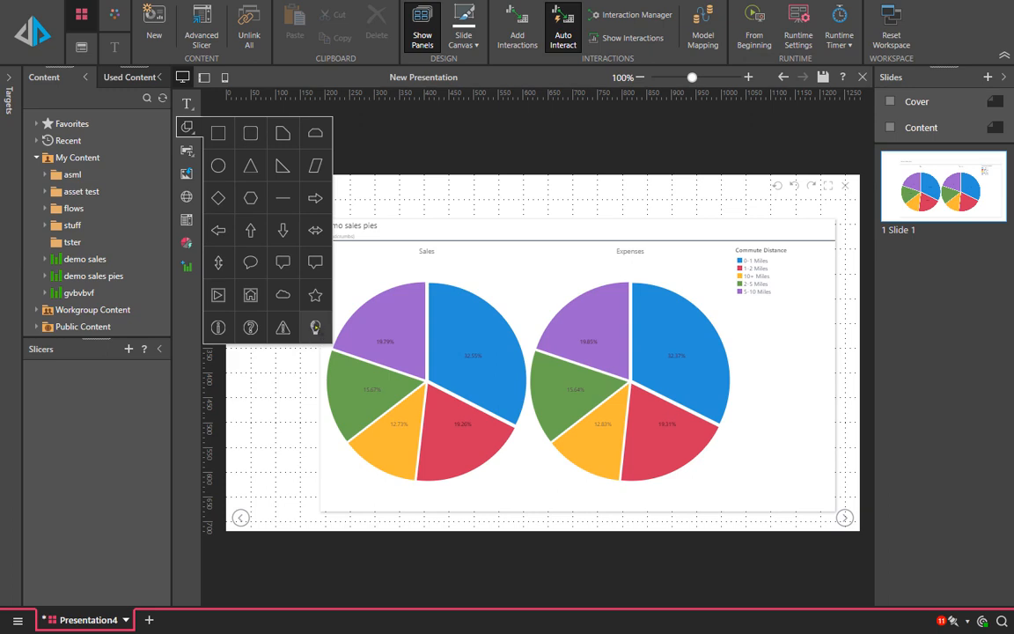
click(315, 331)
mouse_move(237, 223)
mouse_down()
mouse_move(289, 278)
mouse_move(297, 304)
mouse_up()
drag(267, 223, 279, 249)
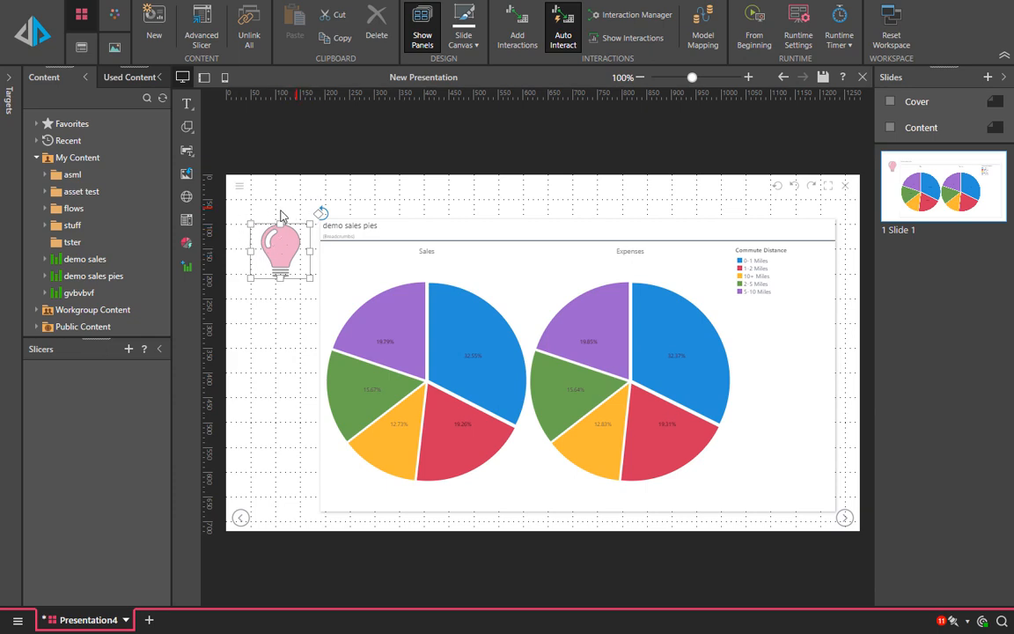
click(115, 44)
click(269, 38)
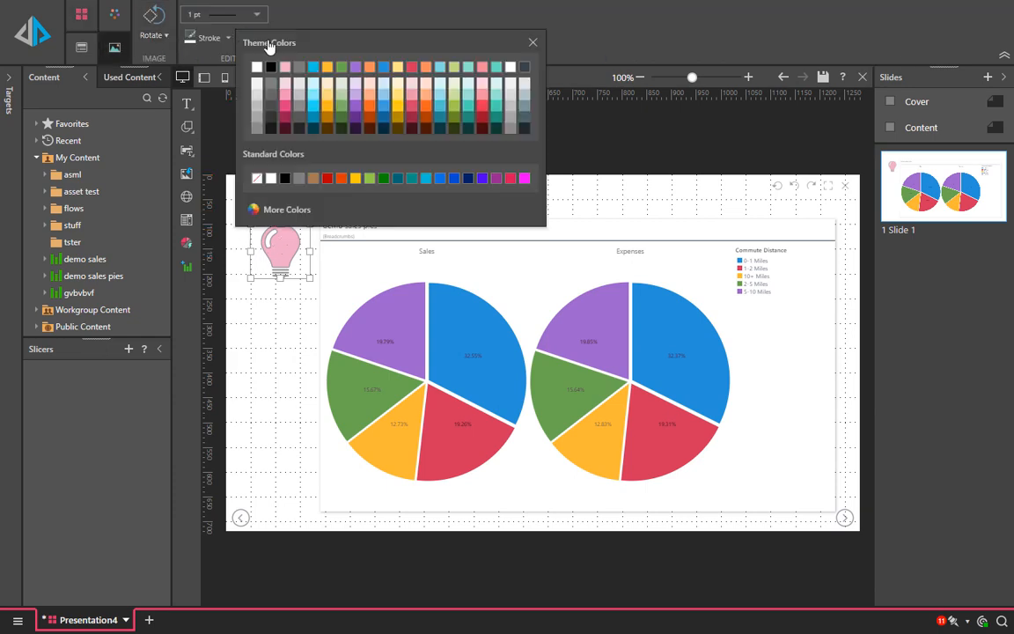
click(328, 68)
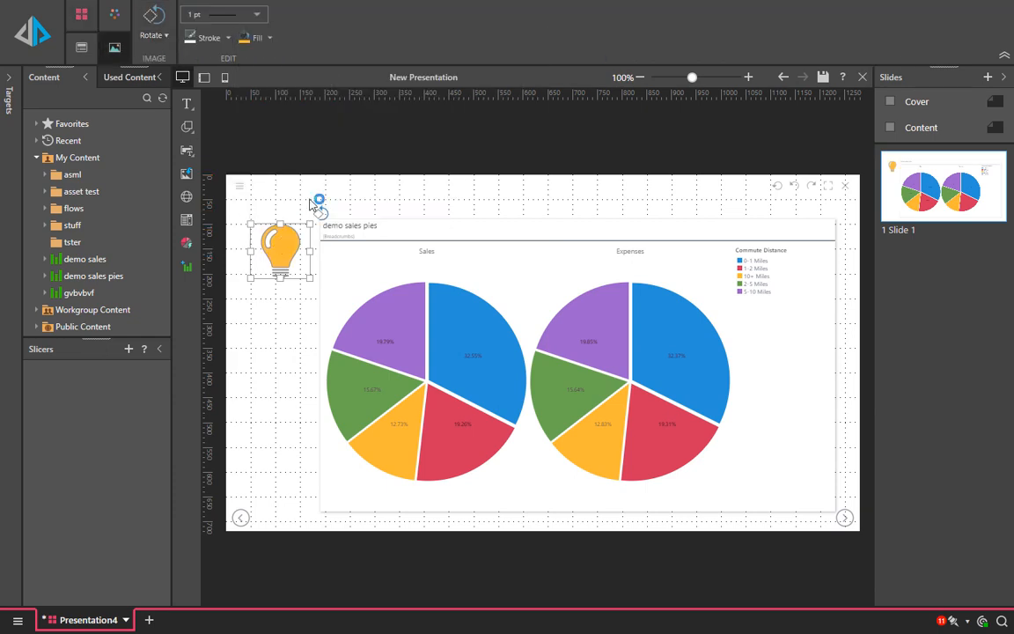
Set a tooltip on the light bulb with placeholder text beginning "Lorem ipsum dolor sit amet, consectetur adipiscing elit.".
right_click(284, 250)
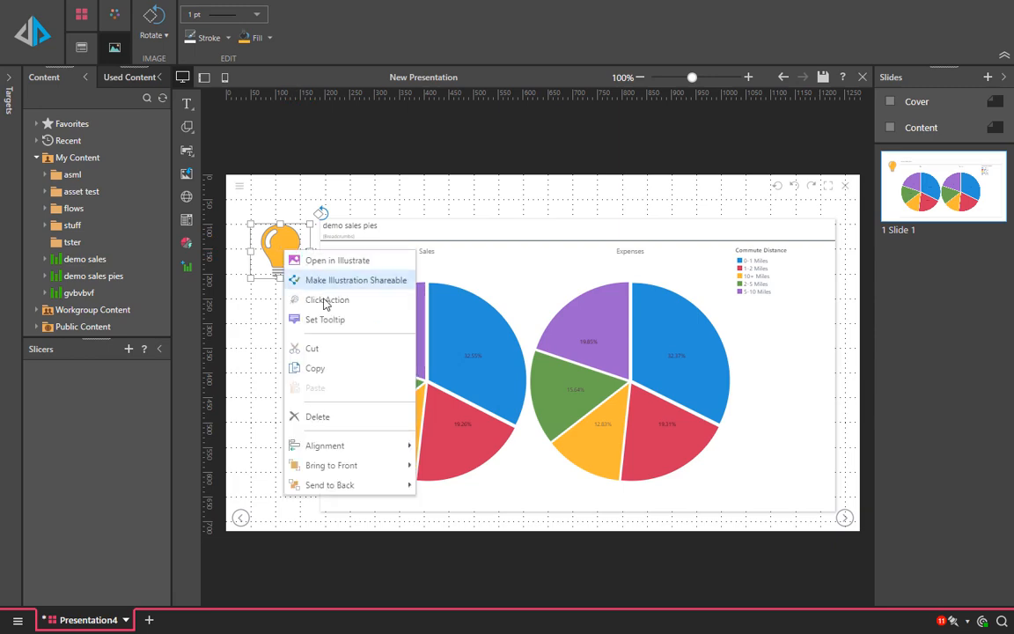
click(333, 321)
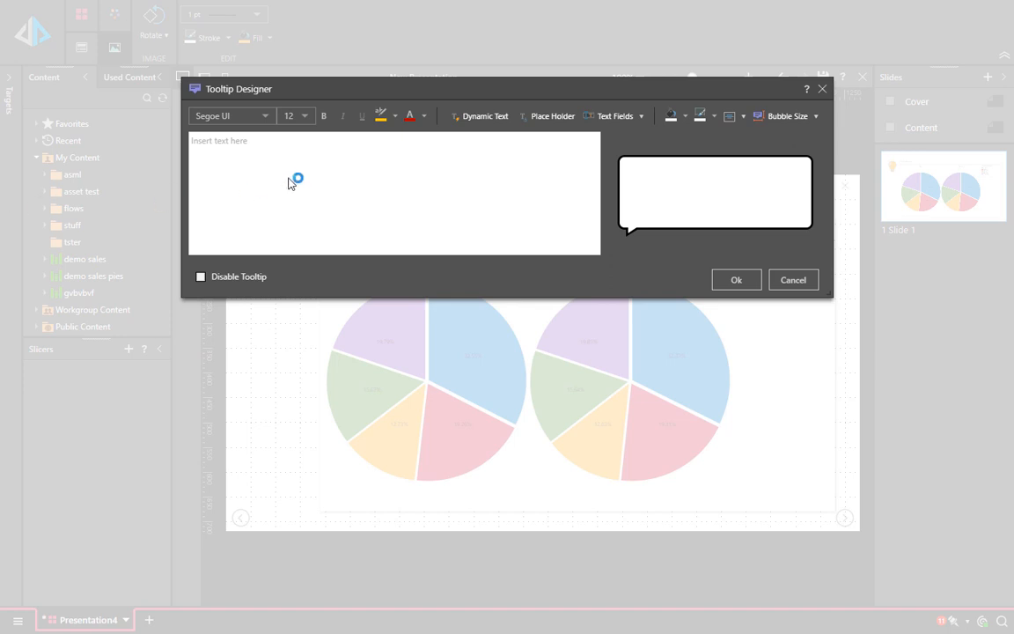
text(Lorem ipsum dolor sit amet, consectetur adipiscing elit. Pellentesque vulputate risus sit amet metus luctus tincidunt. Nam et fermentum sem. Duis porta lacinia nibh, pellentesque dictum tellus dictum semper.)
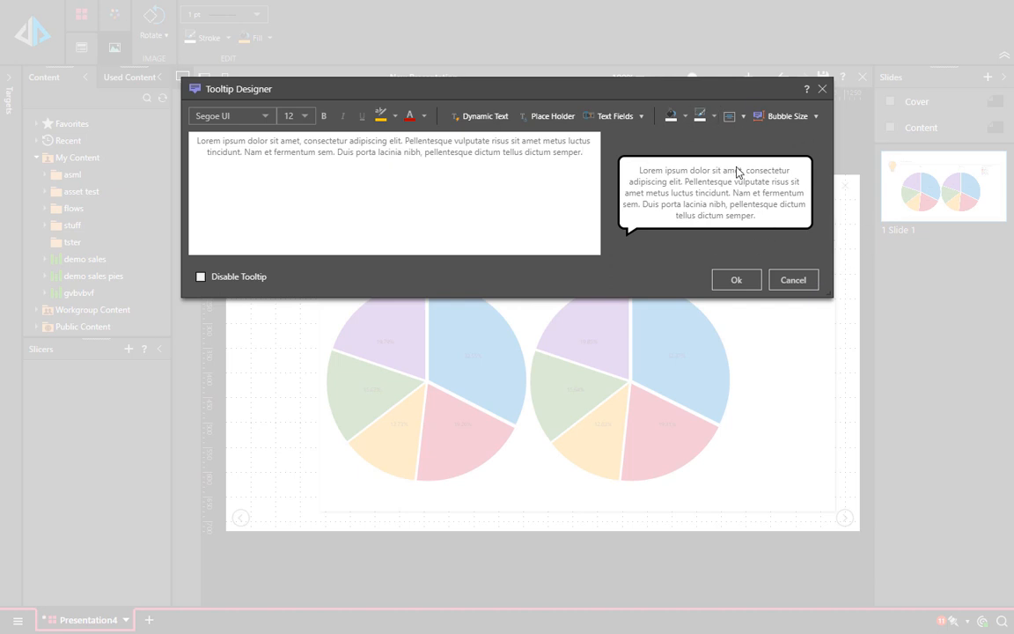
Give the tooltip bubble an orange outline and a pale orange background, and apply the tooltip to the light bulb.
click(715, 117)
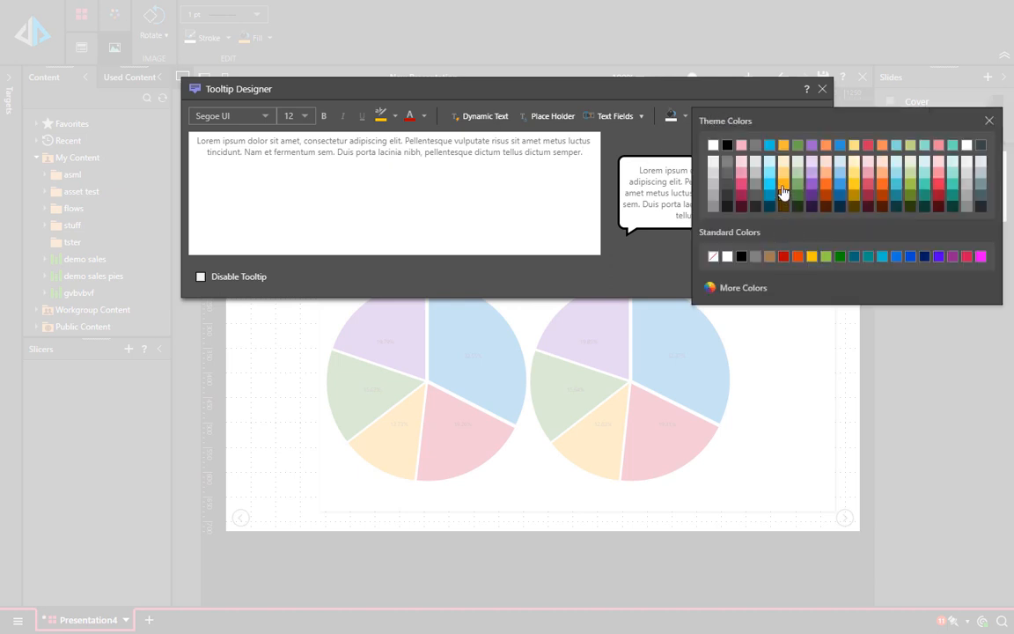
click(783, 163)
click(688, 119)
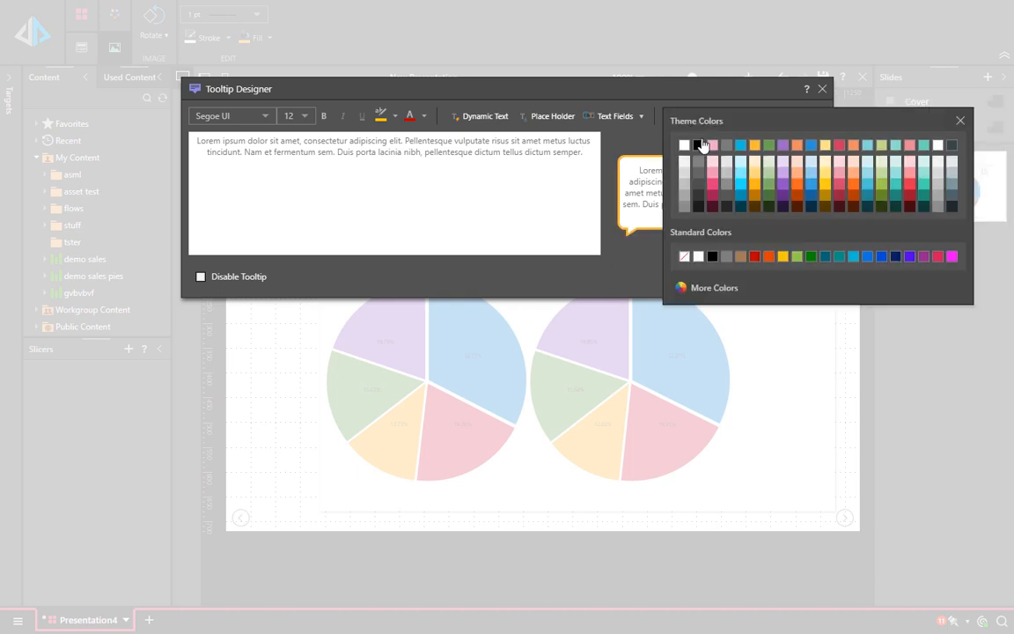
click(755, 163)
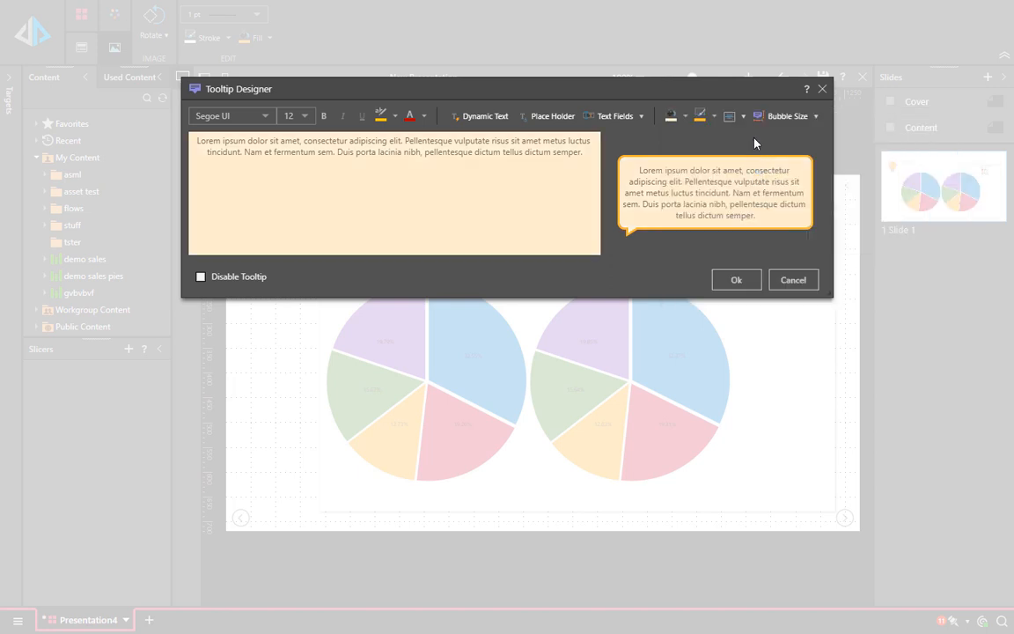
click(744, 117)
click(754, 164)
click(749, 289)
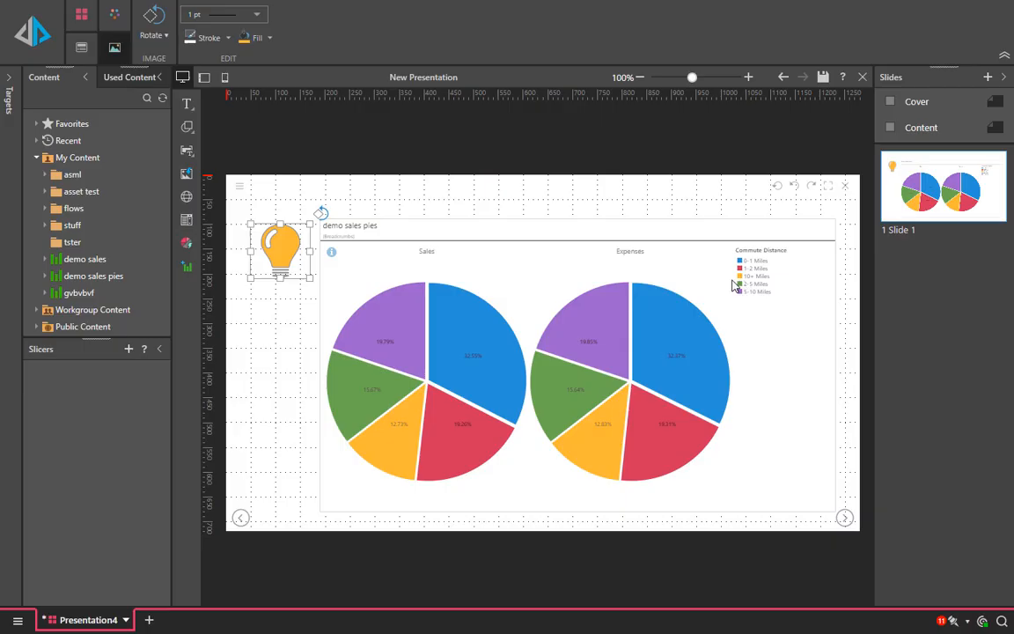
Preview the slide at runtime to check the light bulb's tooltip, and return to the designer.
click(413, 213)
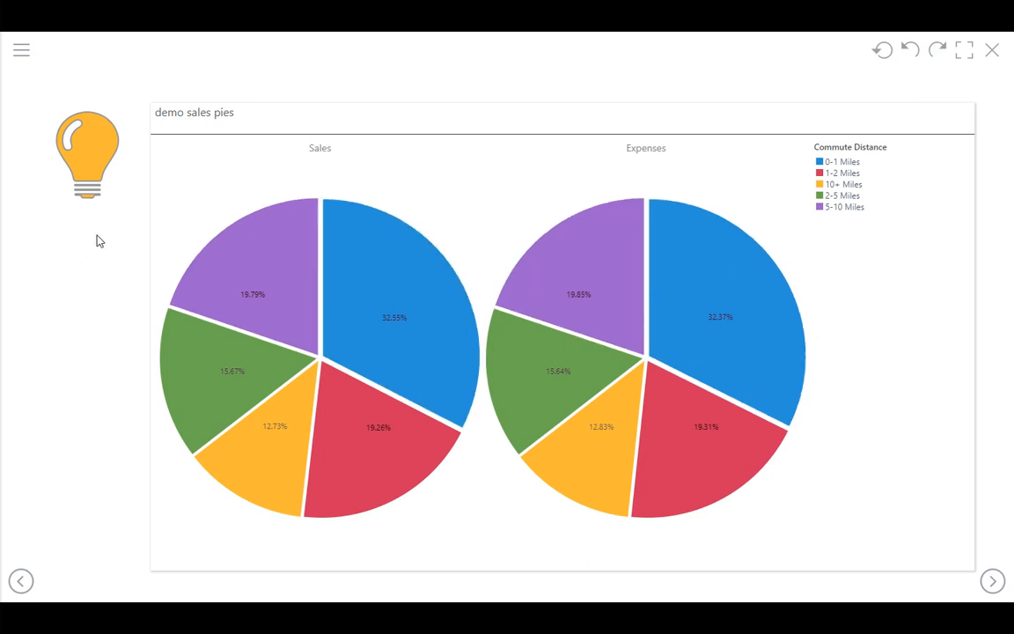
mouse_move(100, 167)
click(992, 51)
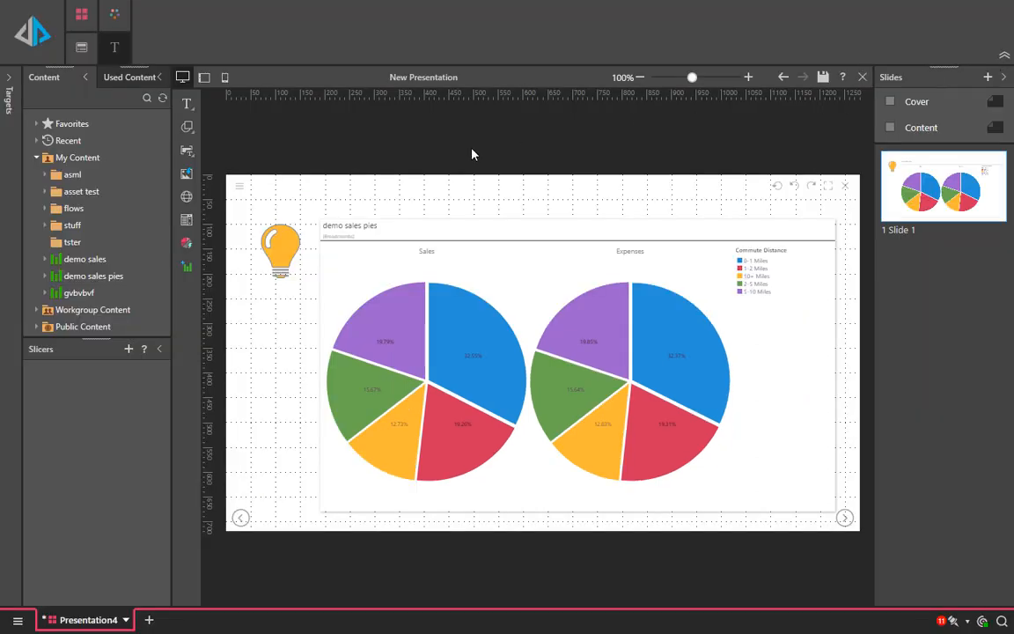
Reopen the light bulb's tooltip and replace its text with "The total sales in this chart are".
click(273, 256)
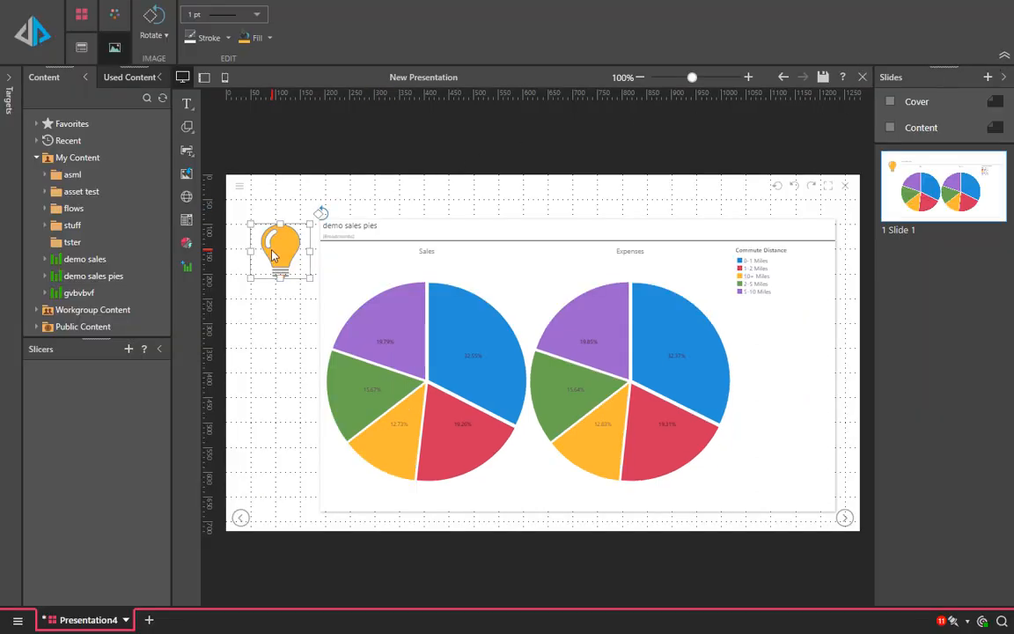
right_click(271, 250)
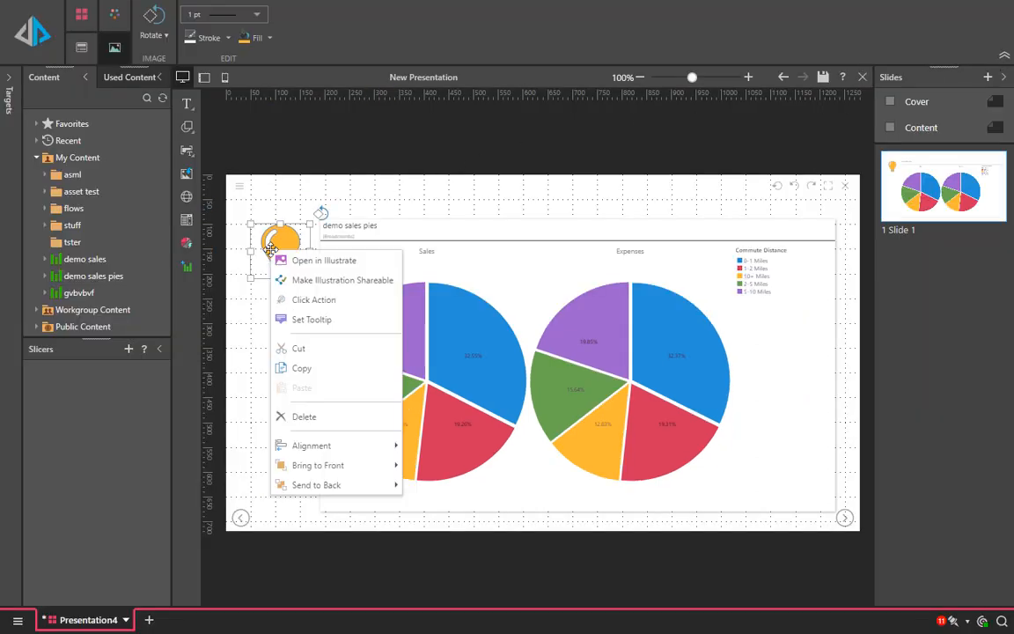
click(315, 321)
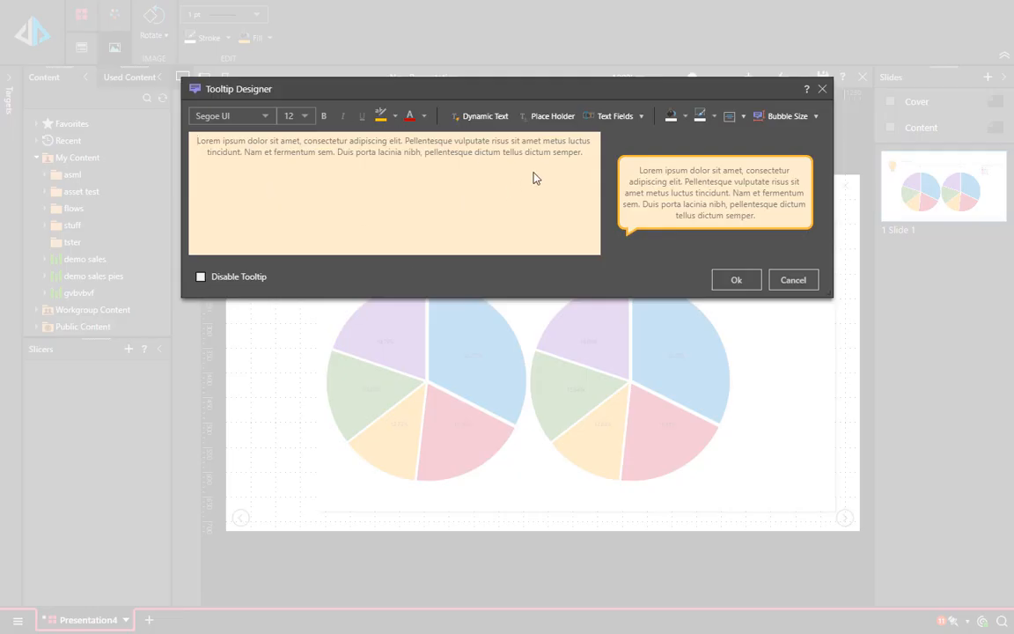
drag(589, 154, 183, 139)
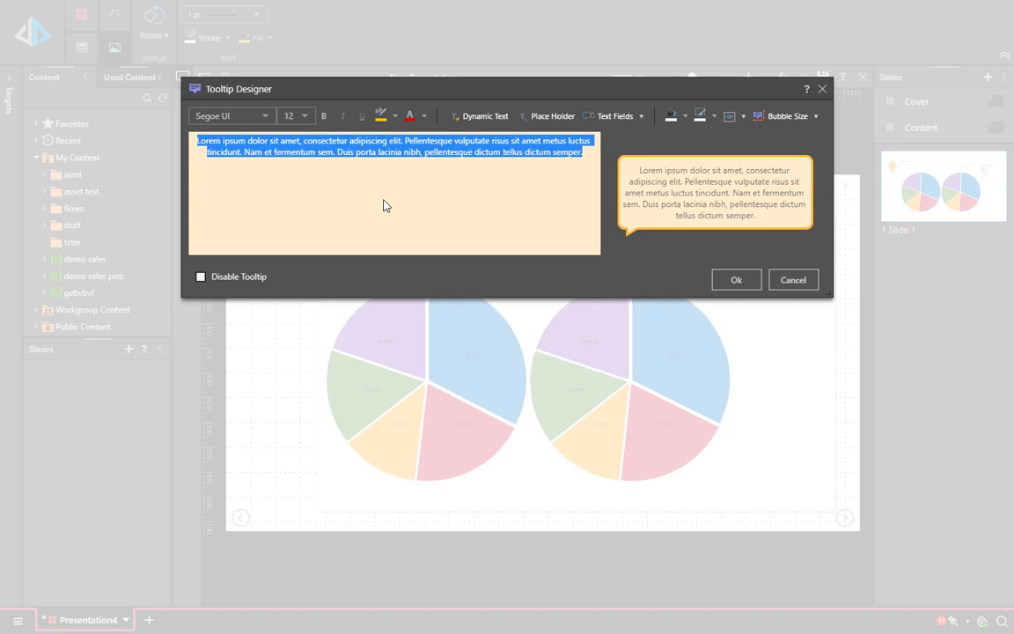
text(Y)
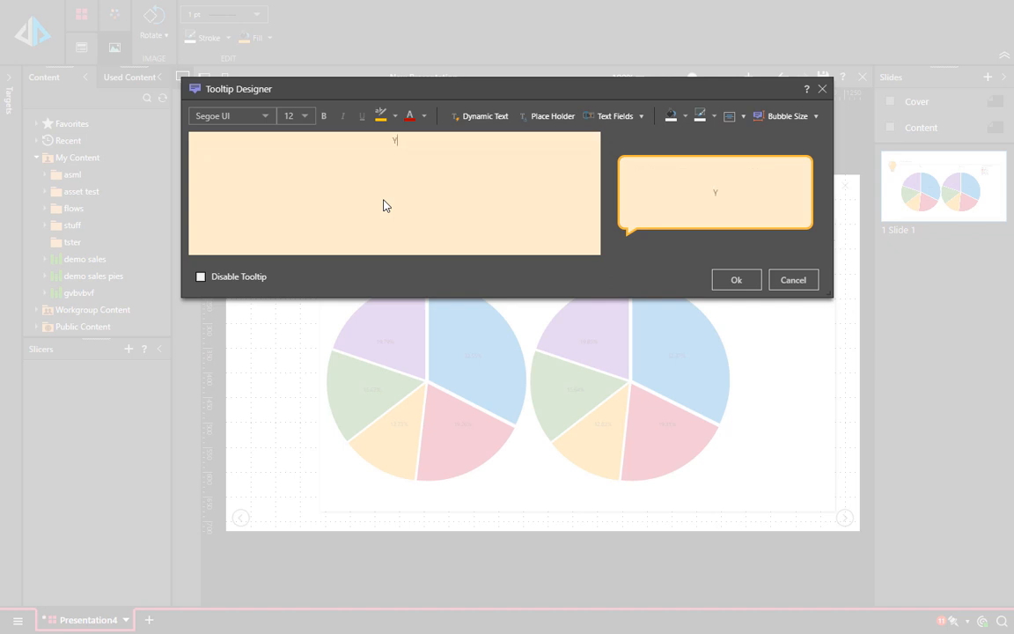
key(BackSpace)
text(The total sales in this )
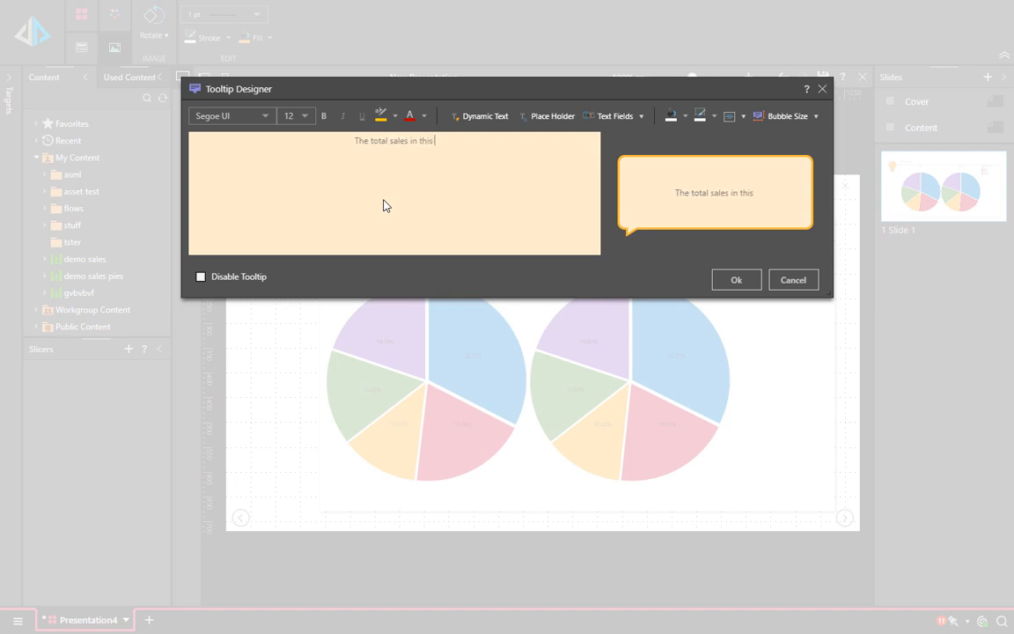
text(chart are)
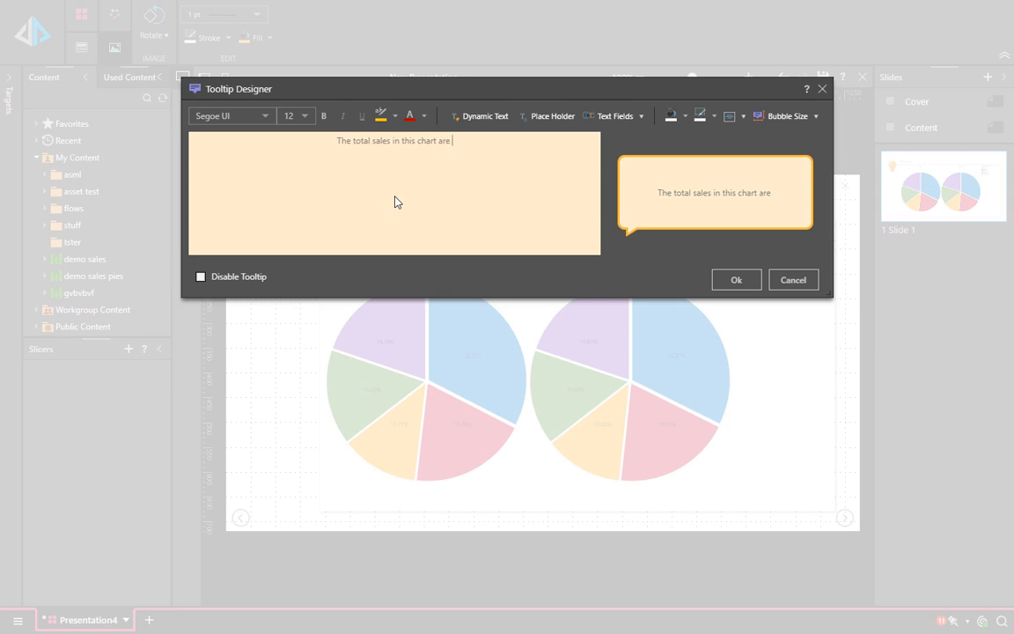
Add dynamic text to the tooltip based on the demo sales grid, using the Sales grand total cell, data(5,0), as its formula.
click(489, 122)
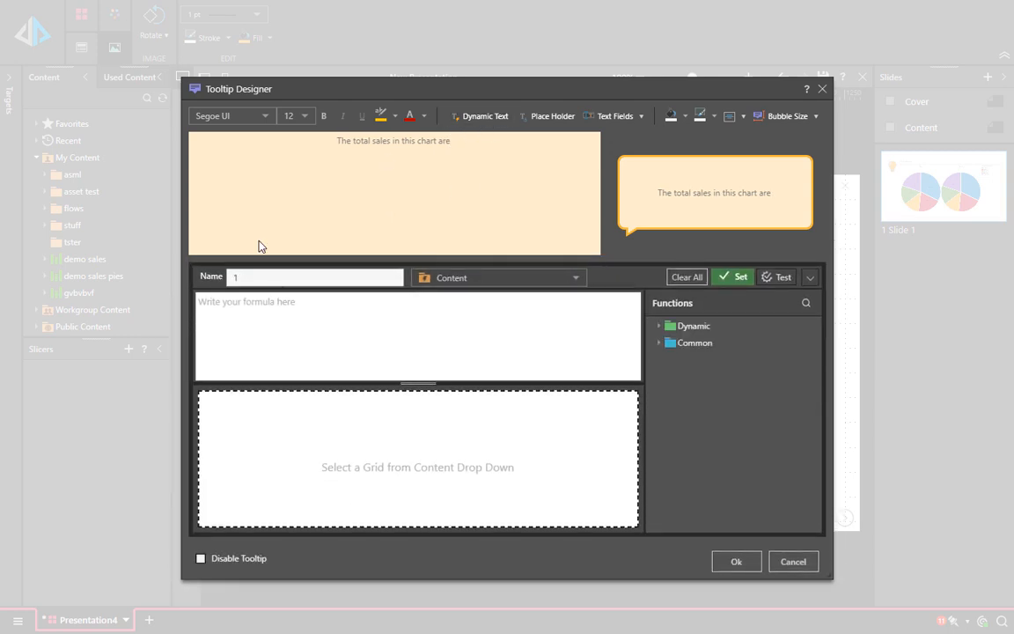
click(472, 279)
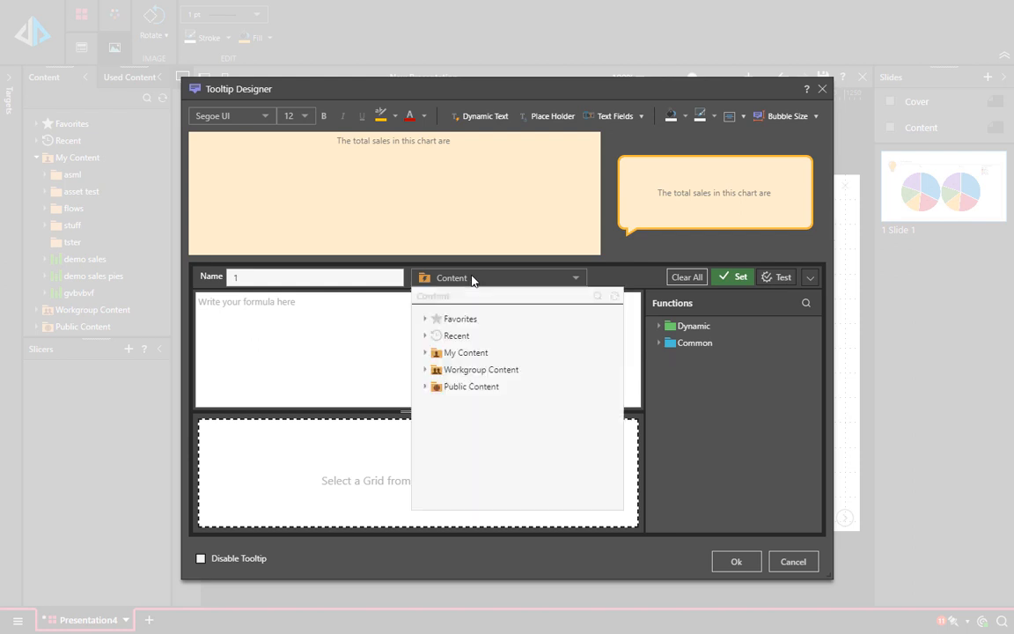
click(427, 335)
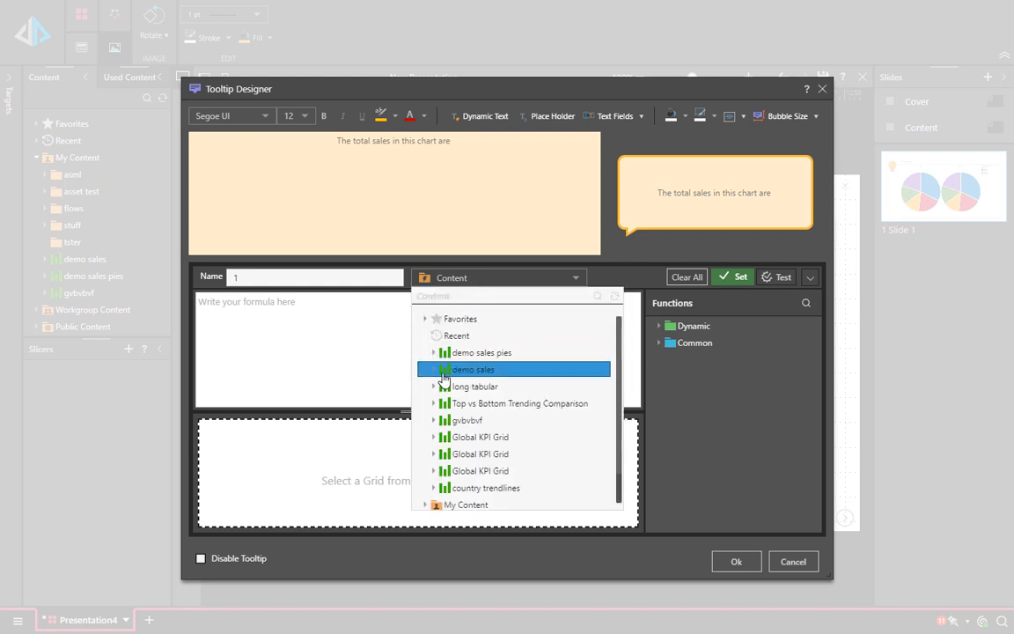
click(434, 371)
click(462, 387)
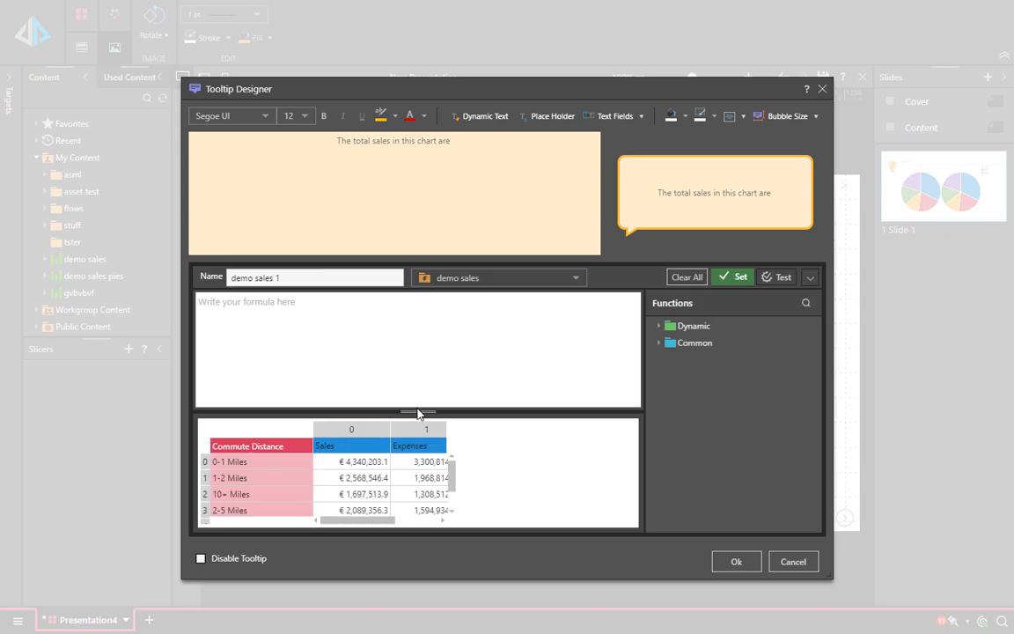
drag(431, 408, 431, 352)
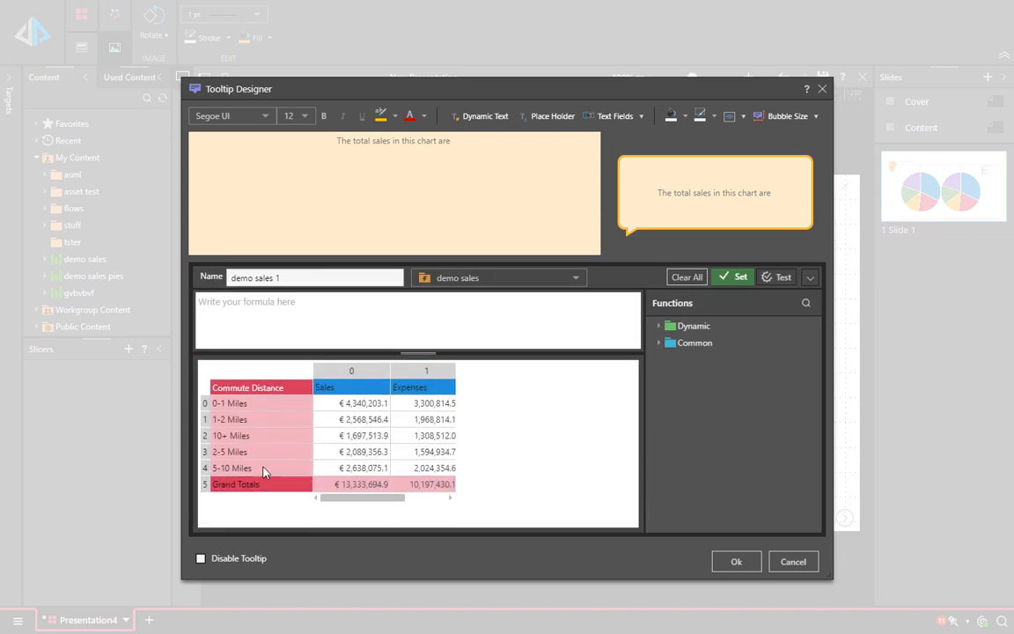
double_click(351, 485)
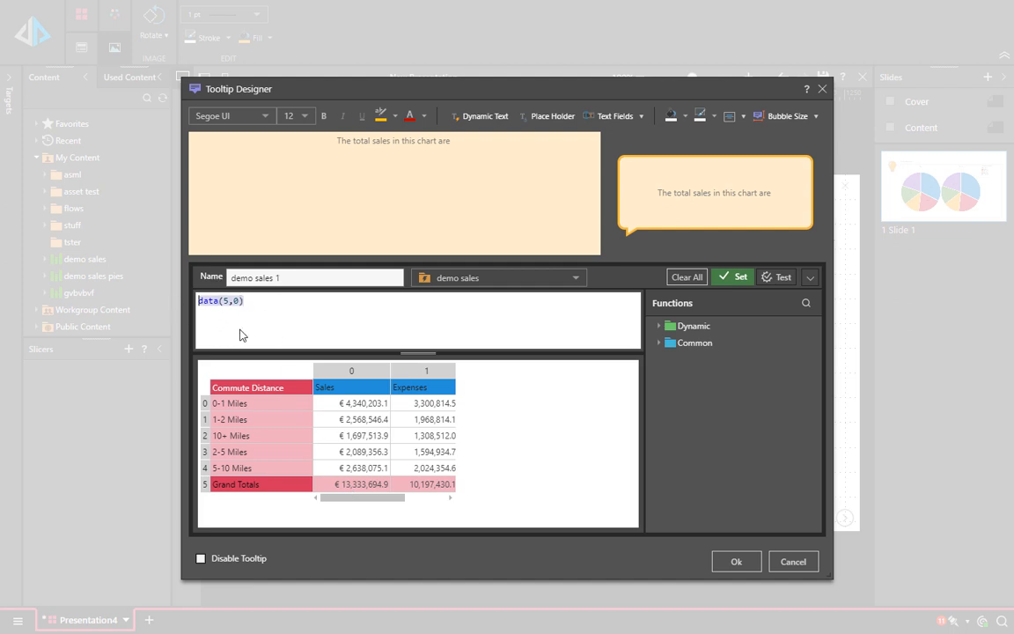
Format the formula as CurrencyPounds0, set it into the tooltip text, and end the sentence with a period.
click(659, 343)
click(666, 378)
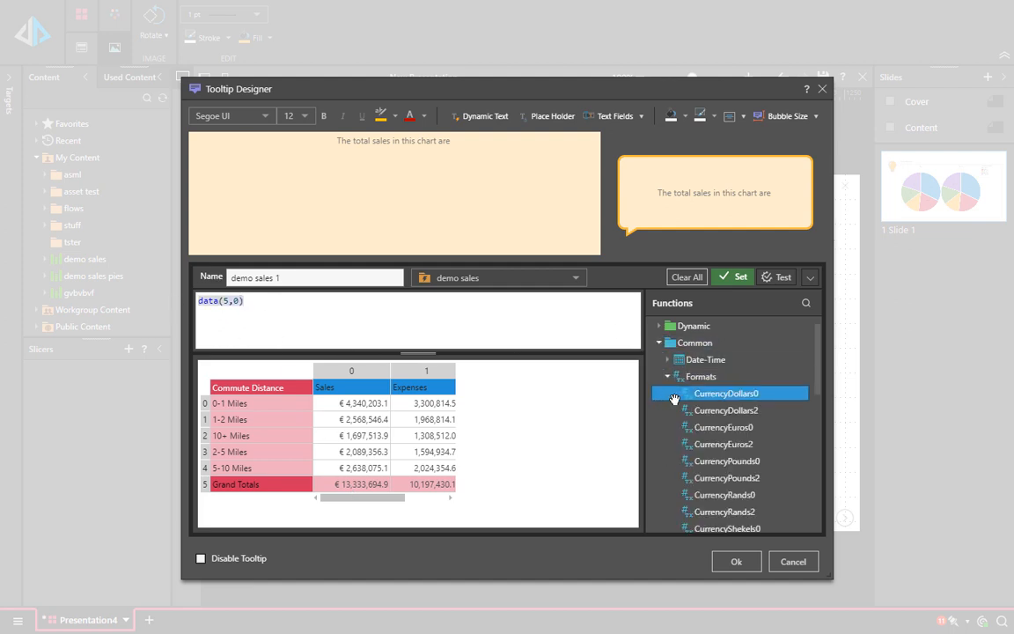
scroll(735, 391, down, 1)
double_click(745, 409)
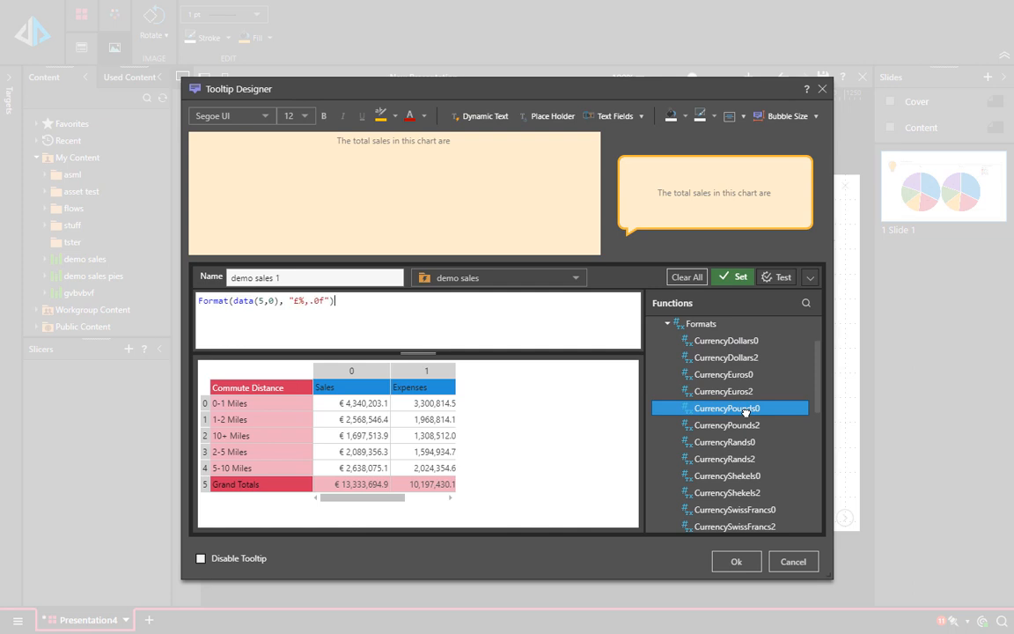
click(732, 280)
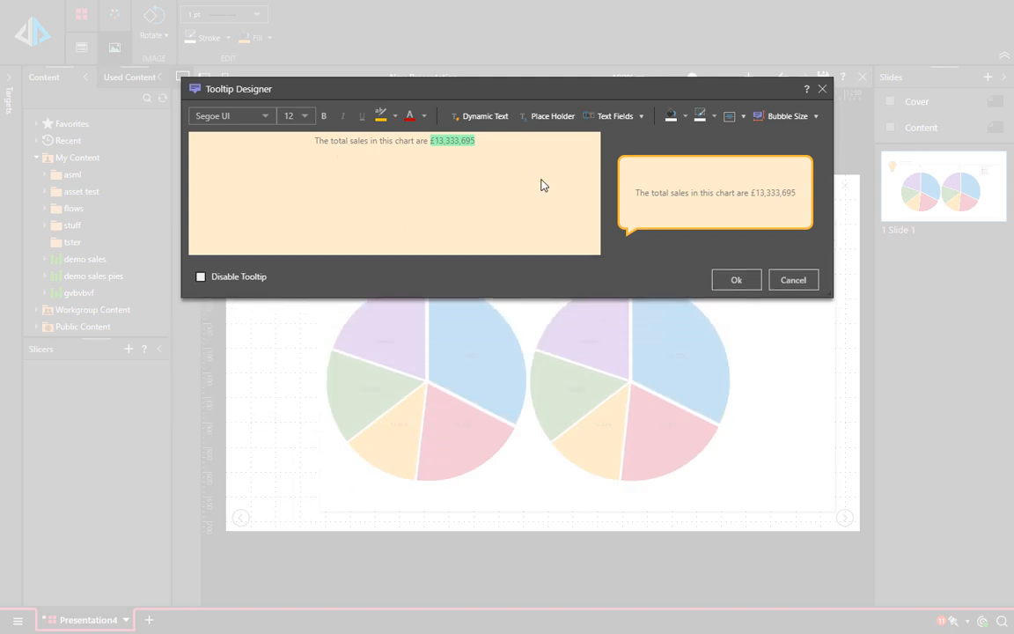
text(.)
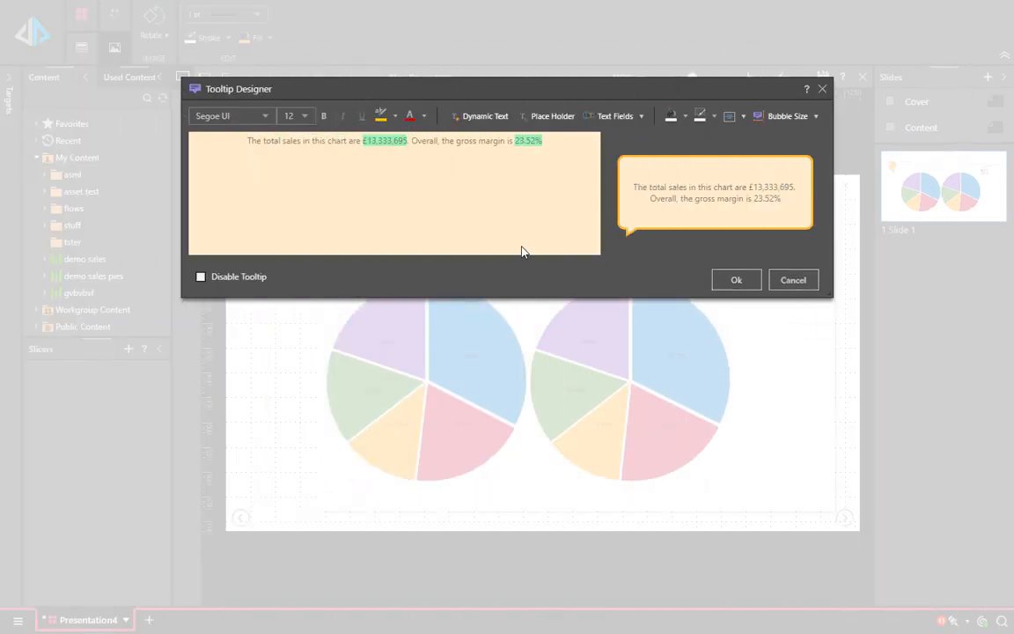
Accept the tooltip design, preview the light bulb's tooltip at runtime, and return to the designer.
click(736, 280)
click(283, 369)
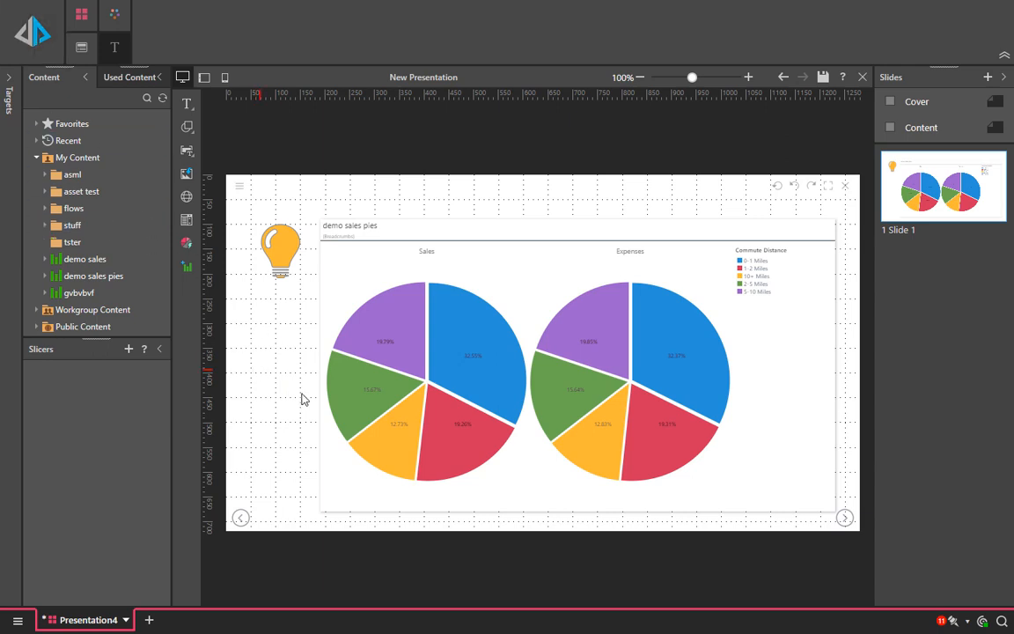
key(F5)
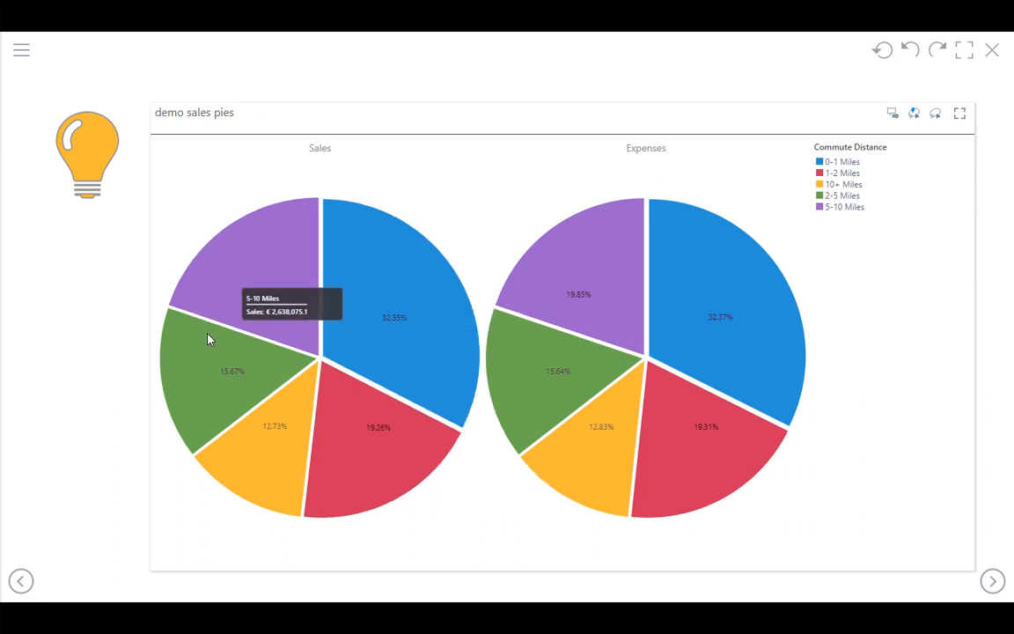
mouse_move(97, 150)
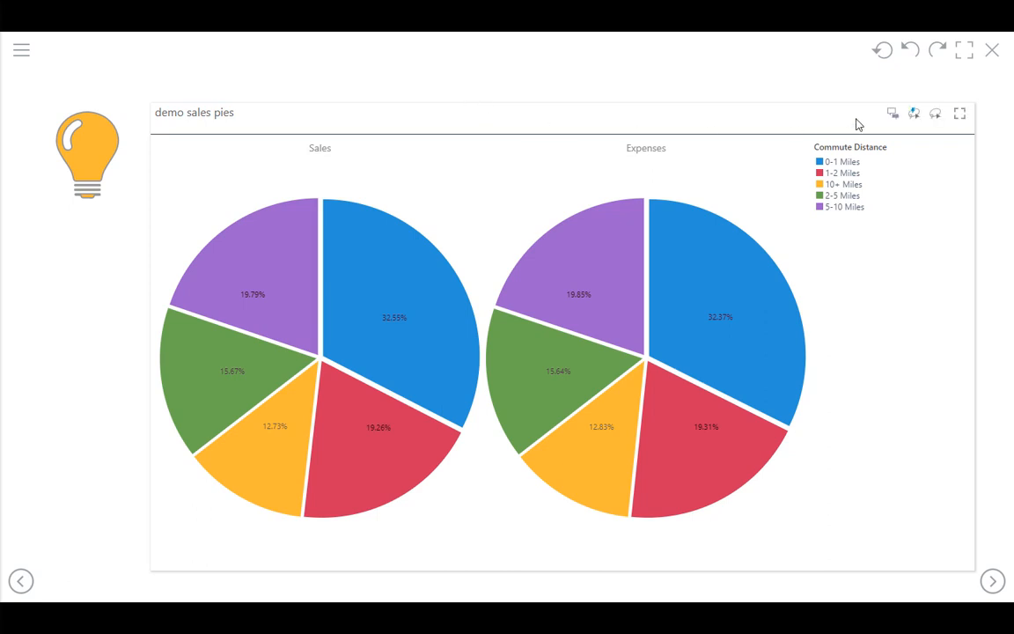
click(991, 54)
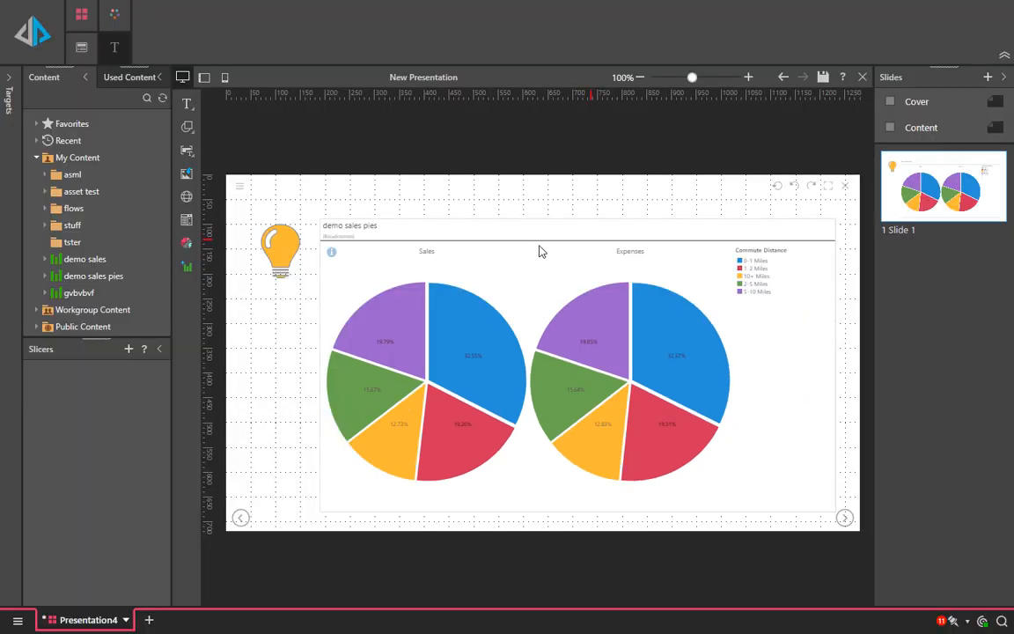
Add a Manufacturer slicer from the SampleDemo model's manufacturers table and place it just above the pie charts' title.
click(185, 225)
click(264, 293)
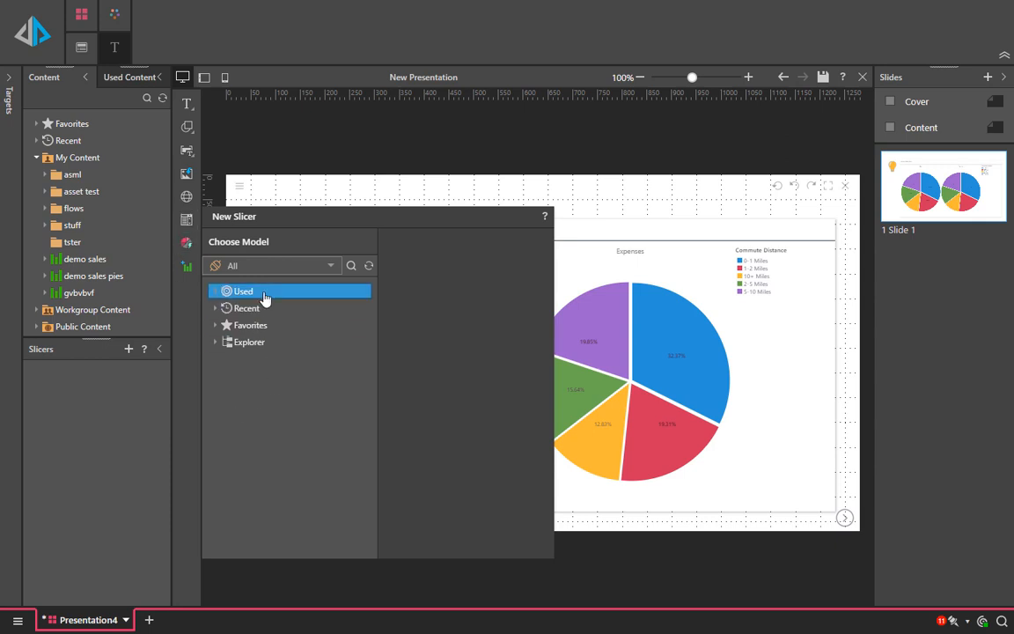
click(267, 309)
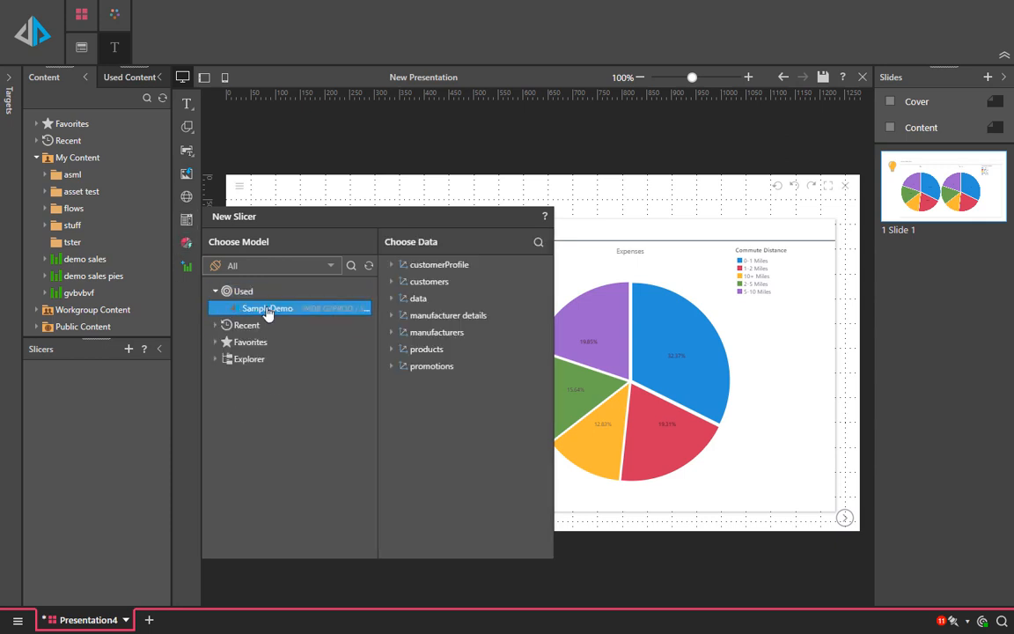
click(462, 335)
double_click(459, 351)
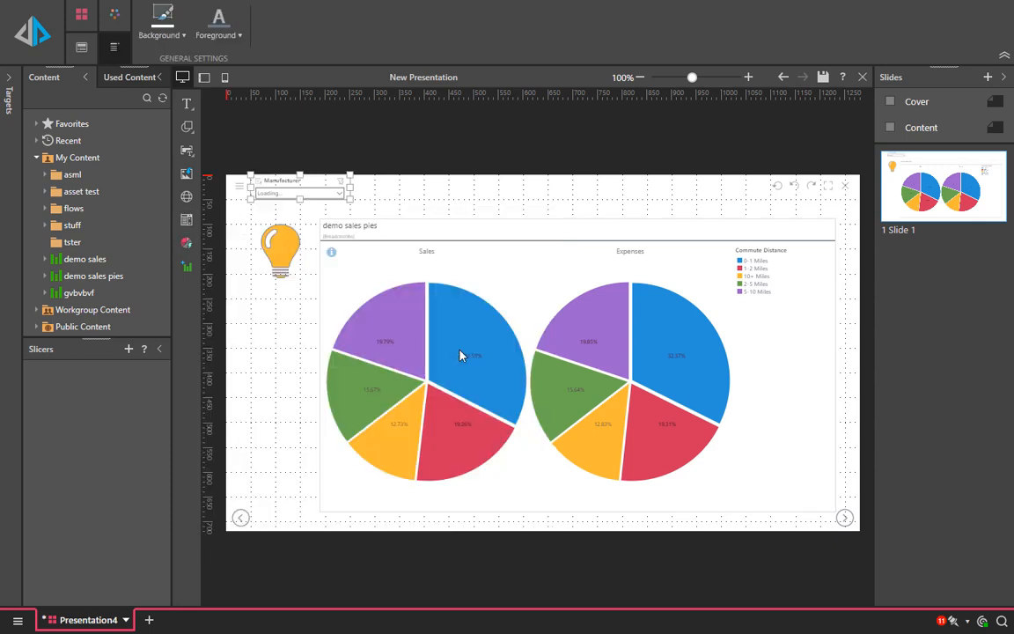
drag(315, 181, 390, 191)
Display the slide's interactions to examine how the Manufacturer slicer links to the light bulb and pie charts, and hide them again.
click(76, 18)
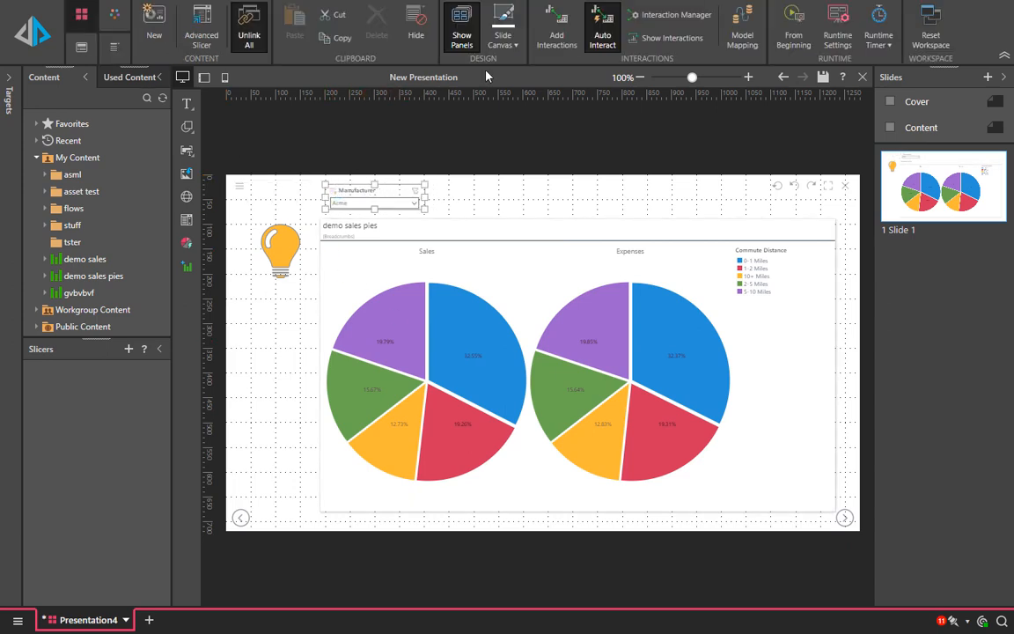
click(680, 41)
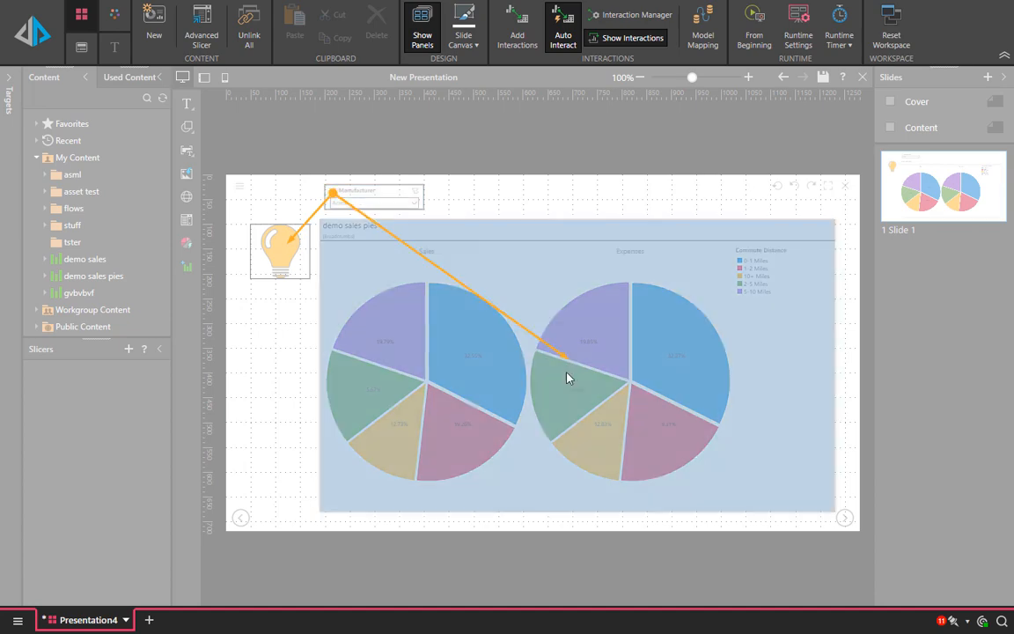
click(618, 38)
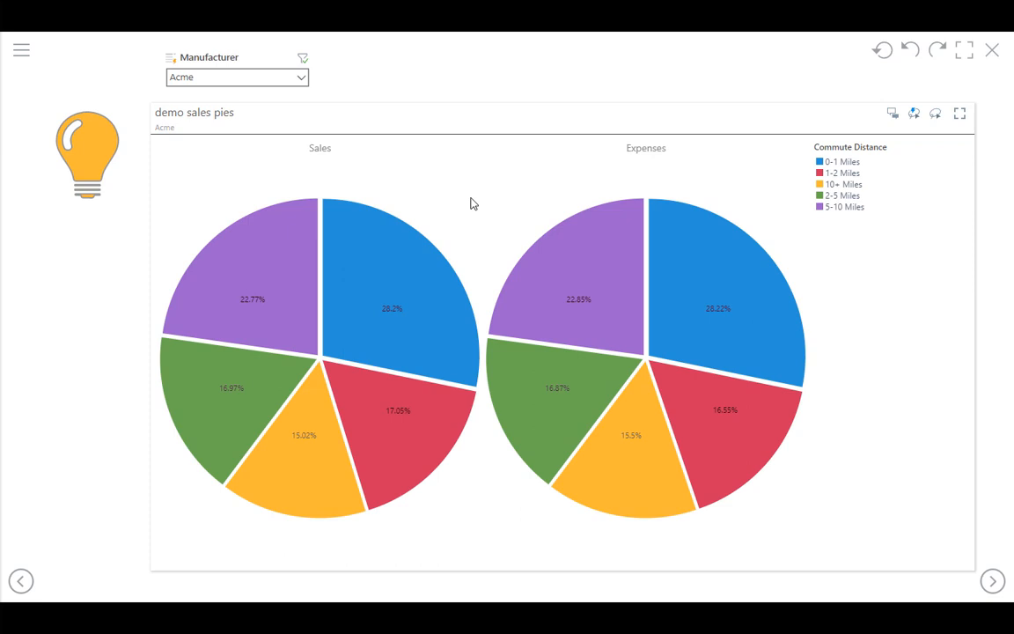
At runtime, filter the slide by manufacturer Princess and by Slicenger, checking the light bulb's tooltip for each.
click(298, 77)
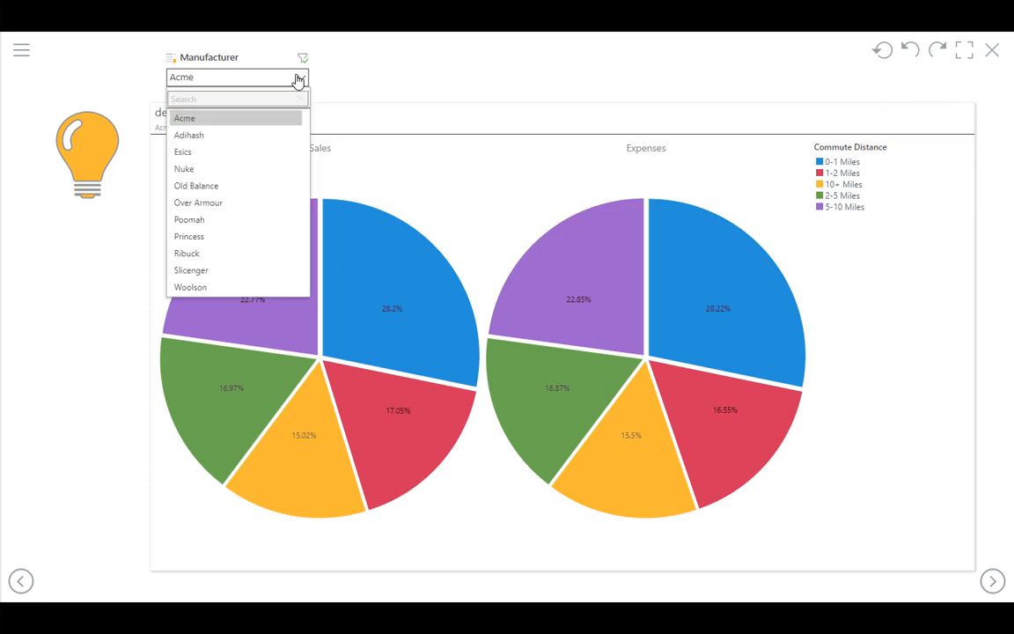
click(208, 238)
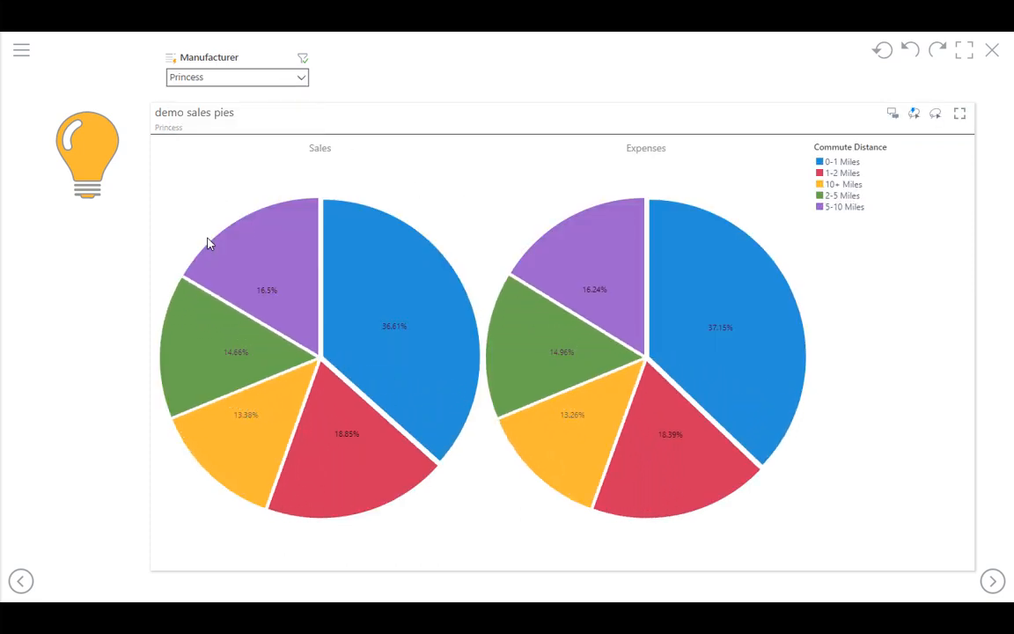
click(103, 145)
click(267, 79)
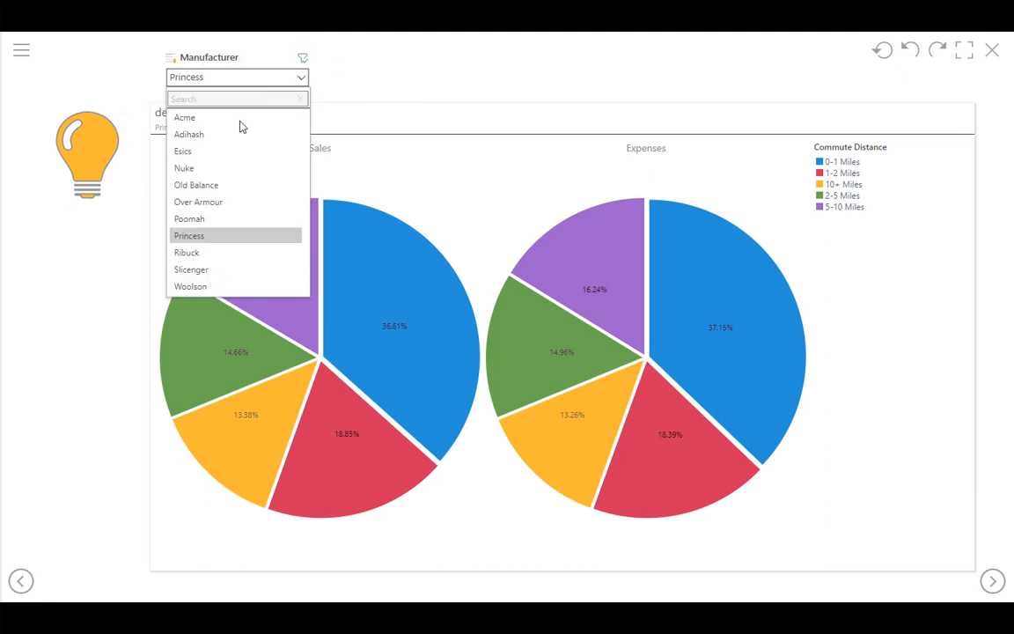
click(231, 271)
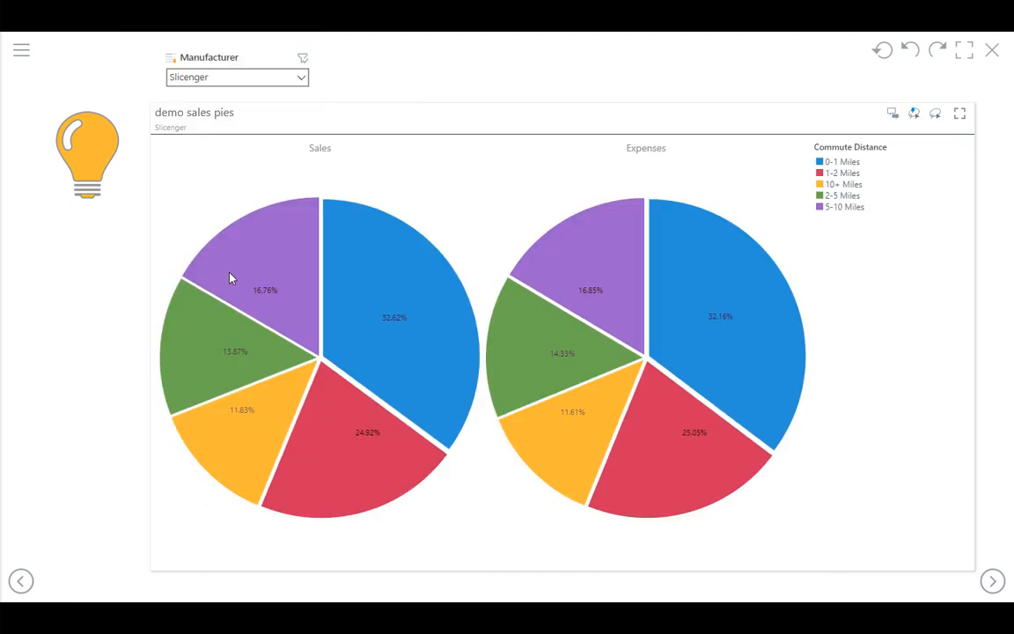
click(95, 157)
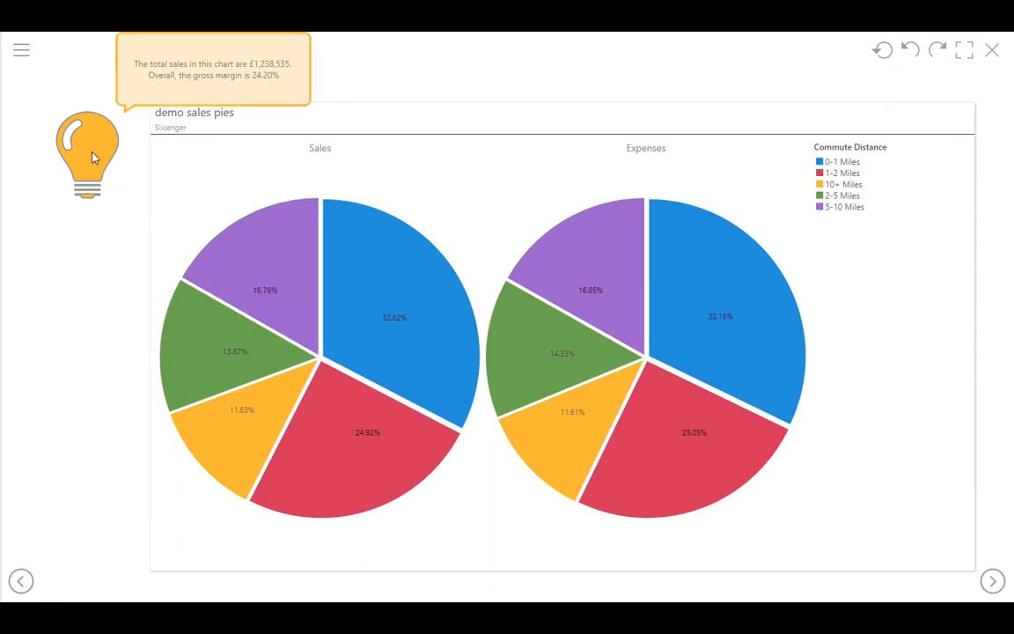